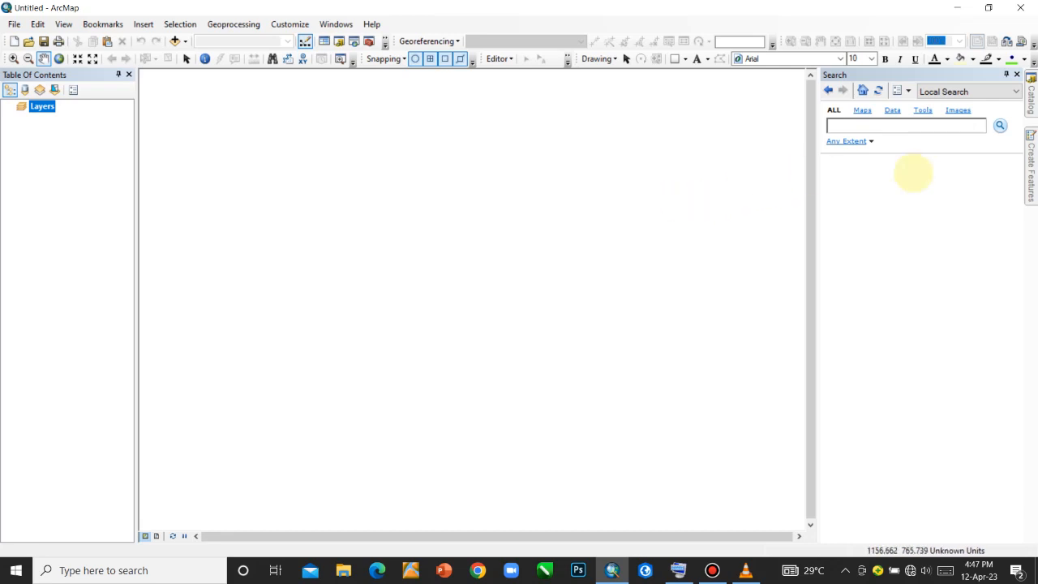
- Add a folder connection to the ArcMap Training folder on the Desktop in the Catalog, and collapse the folder connections
{"action": "left_click", "coordinate": [1030, 96]}
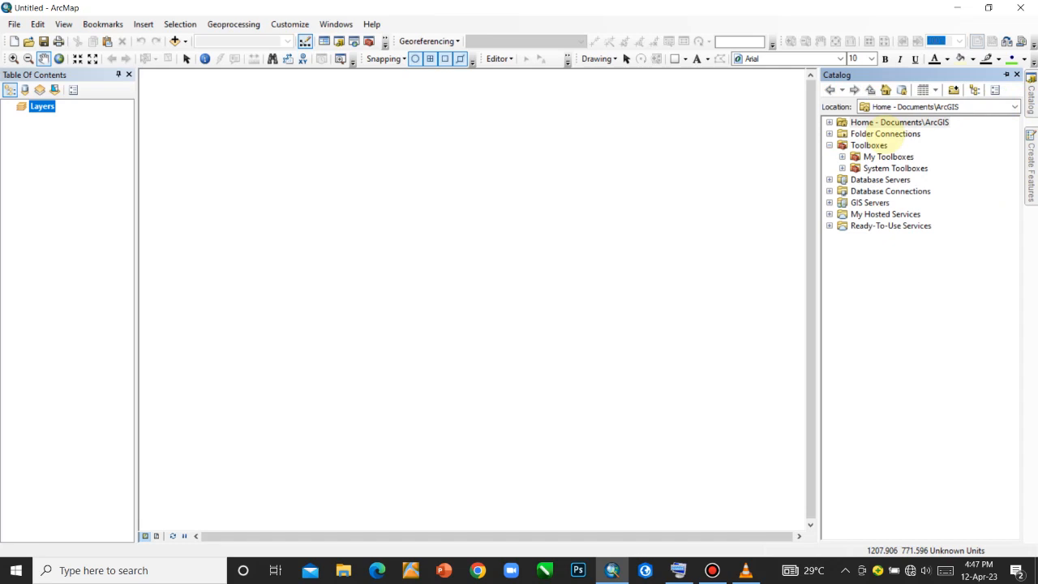
{"action": "left_click", "coordinate": [886, 134]}
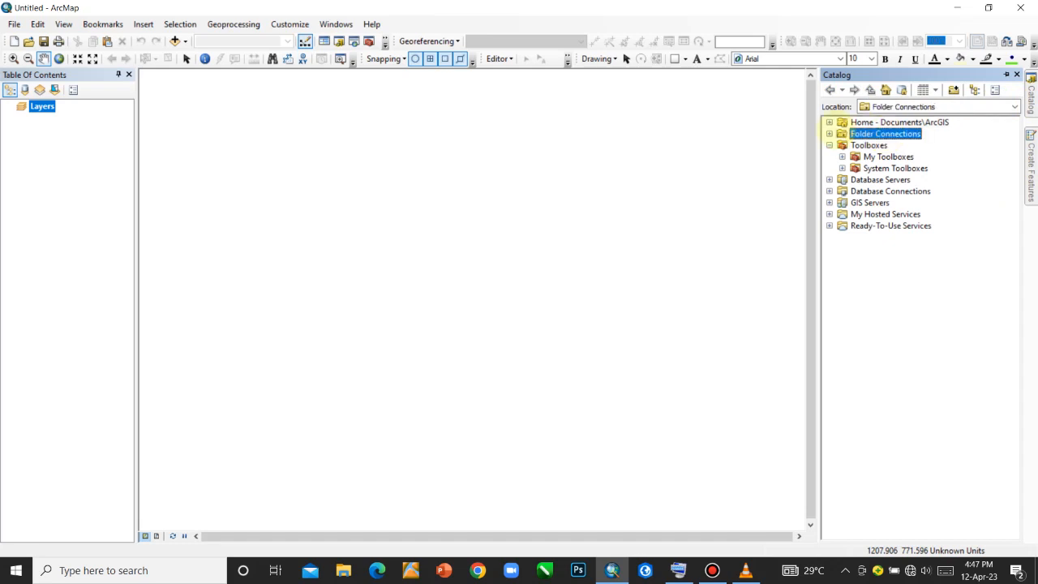
{"action": "left_click", "coordinate": [828, 134]}
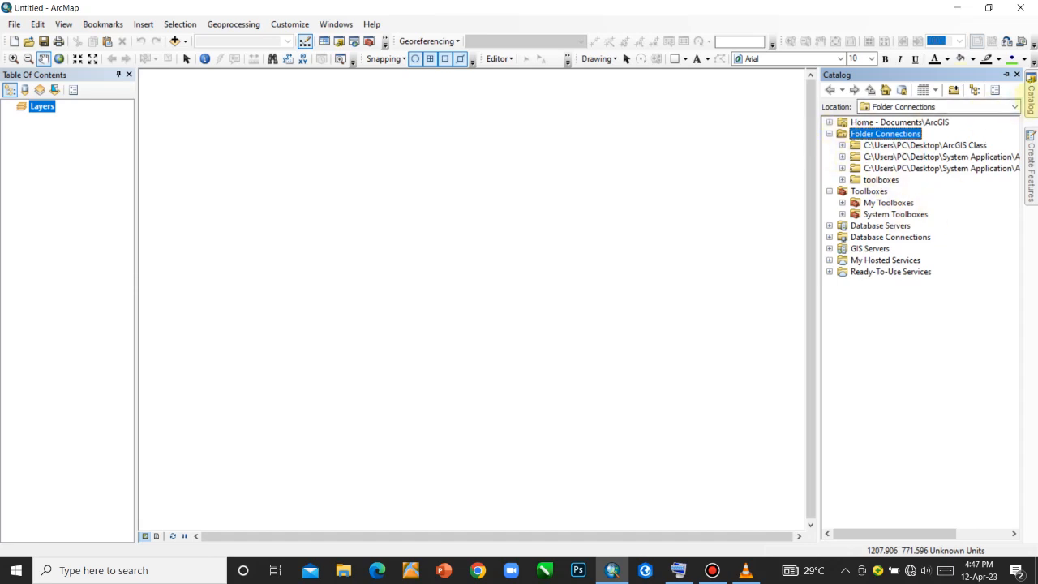
{"action": "left_click", "coordinate": [729, 200]}
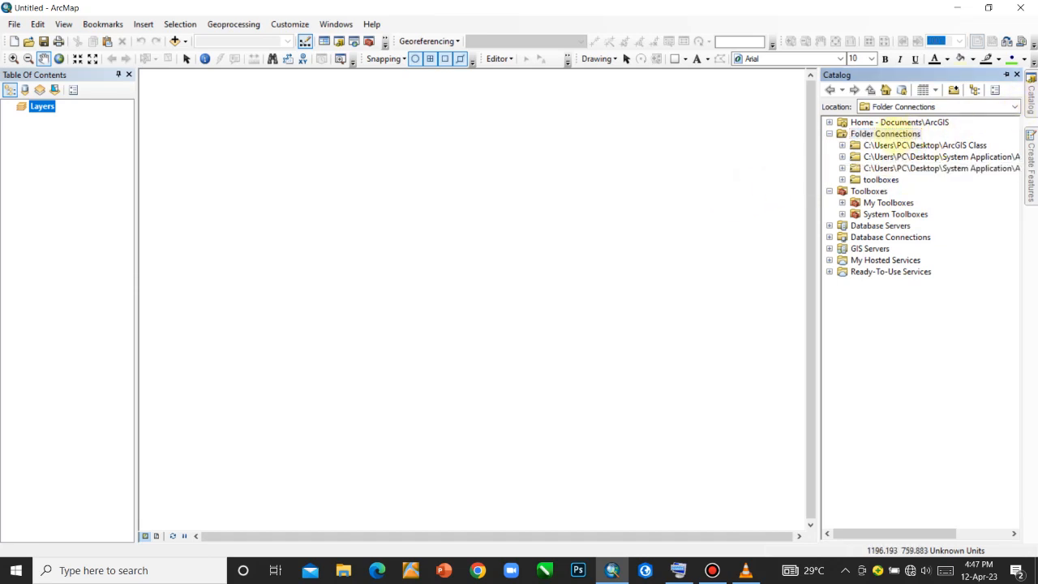
{"action": "left_click", "coordinate": [887, 134]}
{"action": "right_click", "coordinate": [887, 135]}
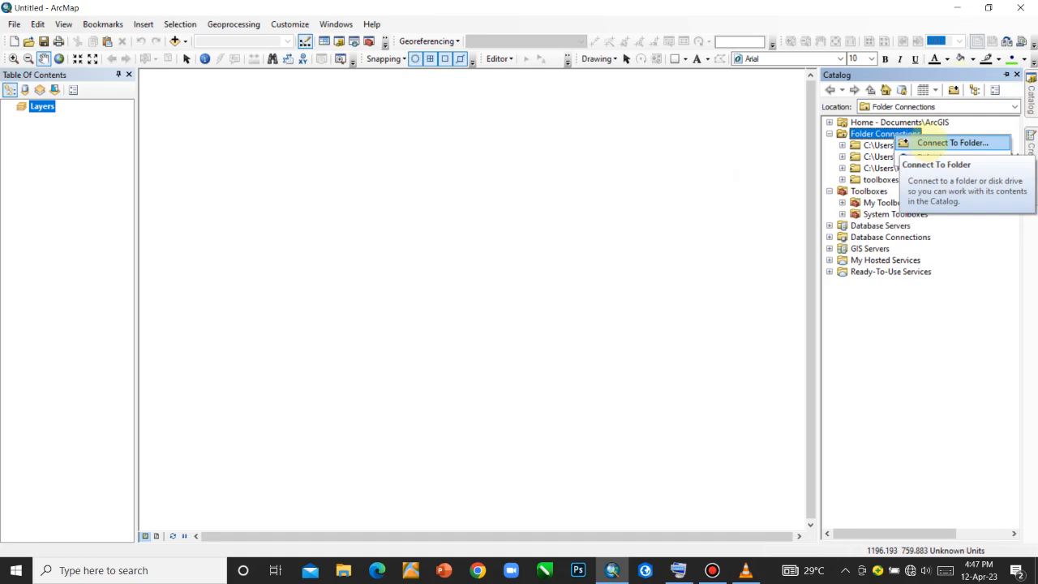
{"action": "left_click", "coordinate": [940, 142]}
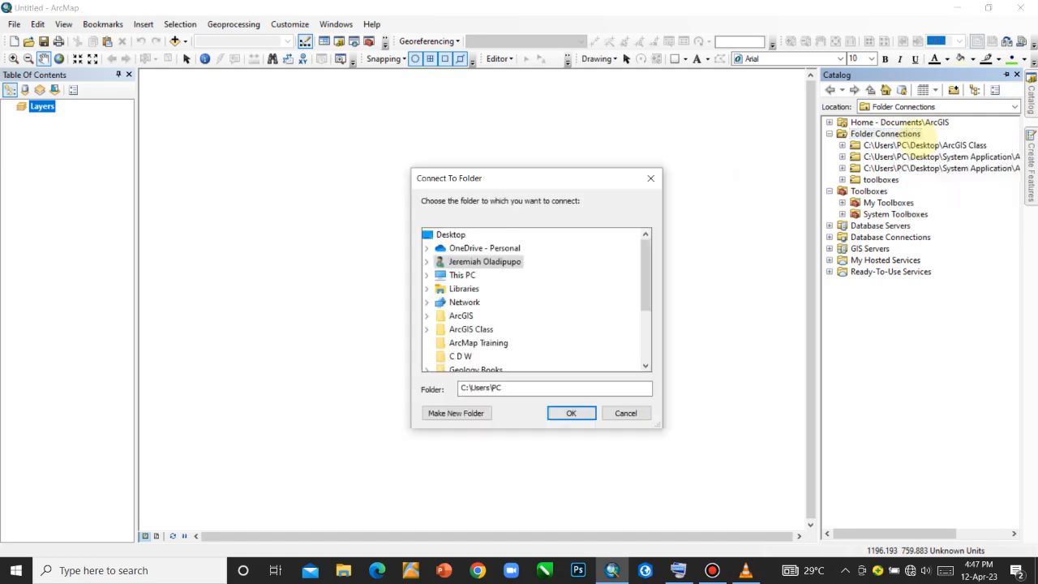
{"action": "scroll", "coordinate": [464, 312], "scroll_direction": "down", "scroll_amount": 1}
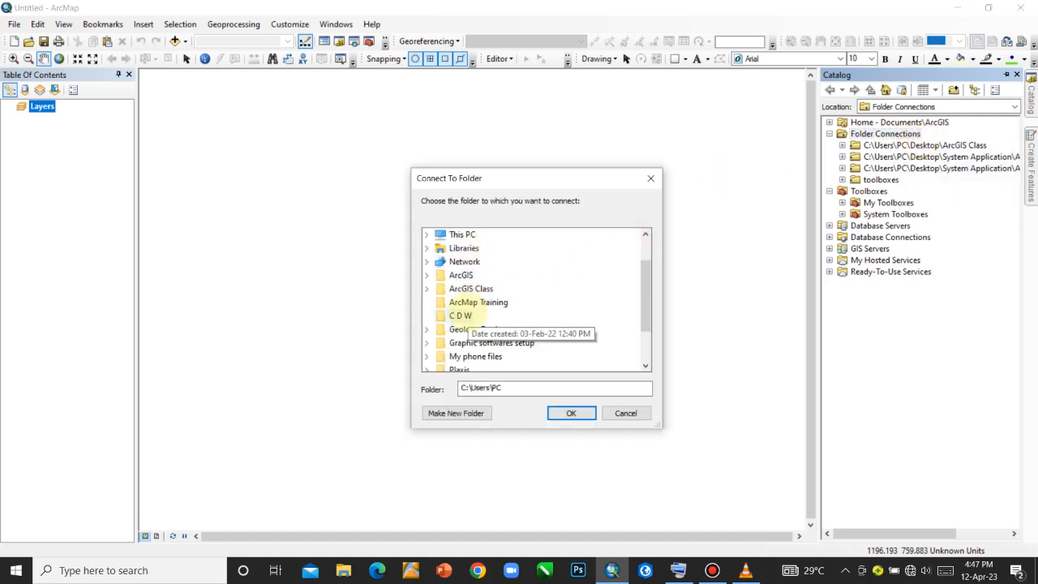
{"action": "left_click", "coordinate": [487, 301]}
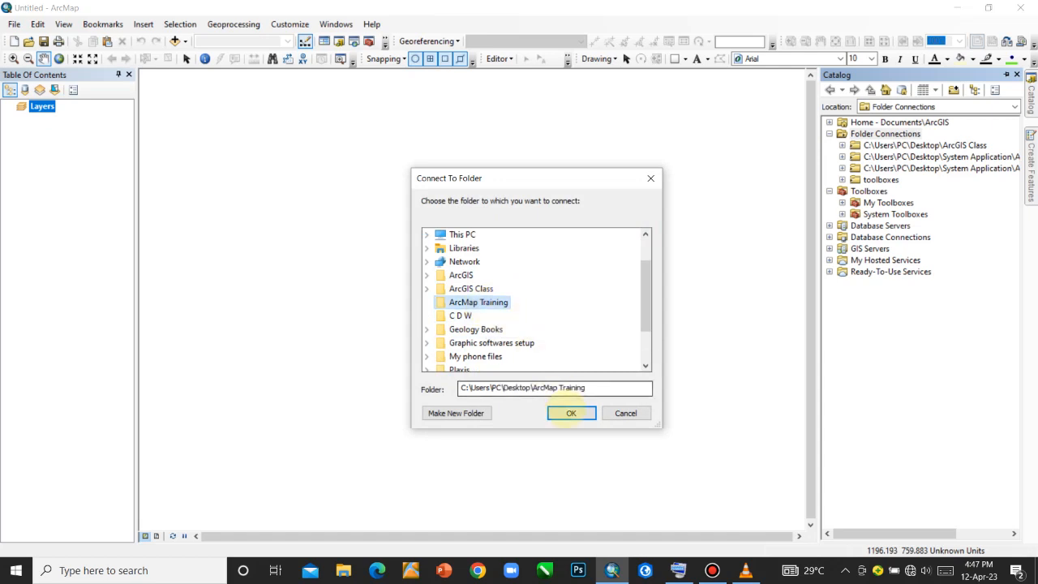
{"action": "left_click", "coordinate": [571, 414]}
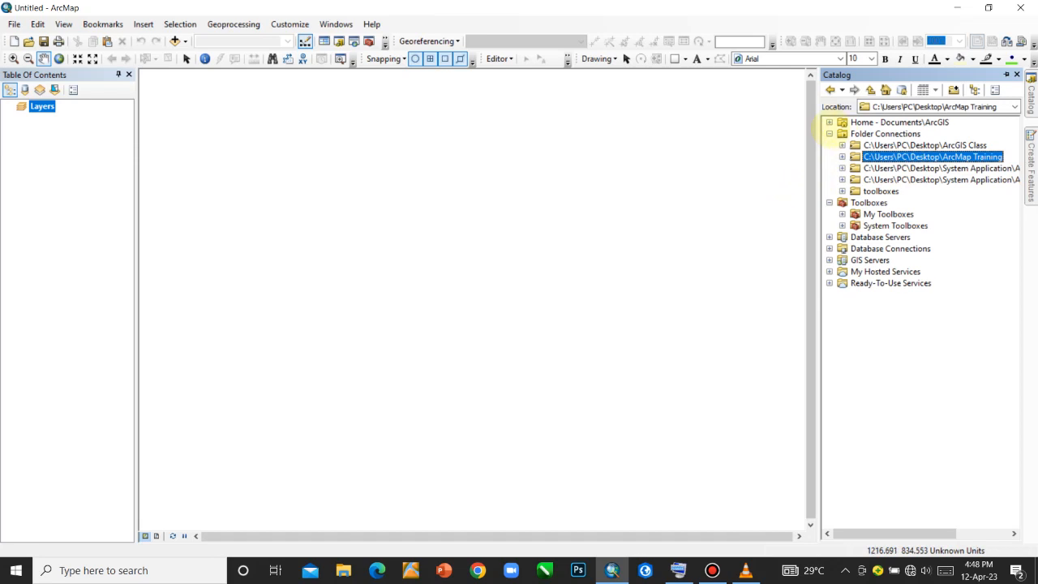
{"action": "left_click", "coordinate": [828, 133]}
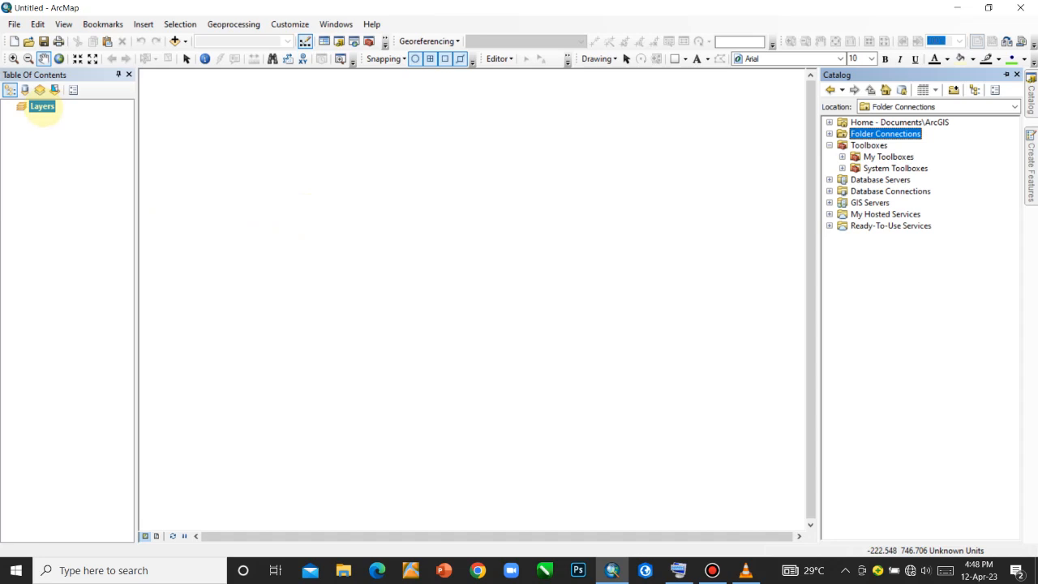
- Choose WGS 1984 from the World geographic coordinate systems as the coordinate system of the Layers data frame
{"action": "left_click", "coordinate": [43, 106]}
{"action": "right_click", "coordinate": [42, 106]}
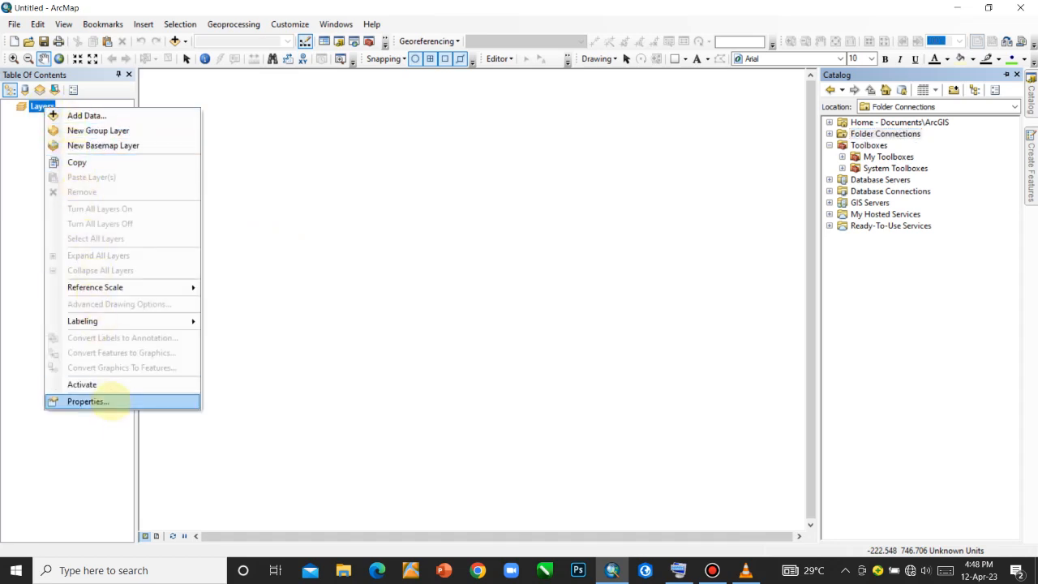
{"action": "left_click", "coordinate": [105, 401]}
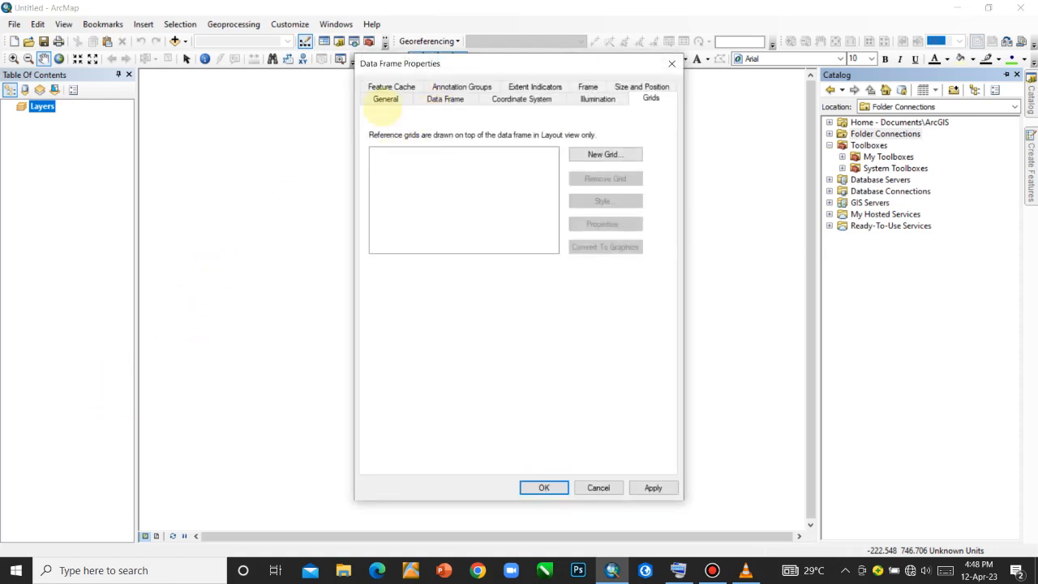
{"action": "left_click_drag", "start_coordinate": [475, 61], "coordinate": [470, 36]}
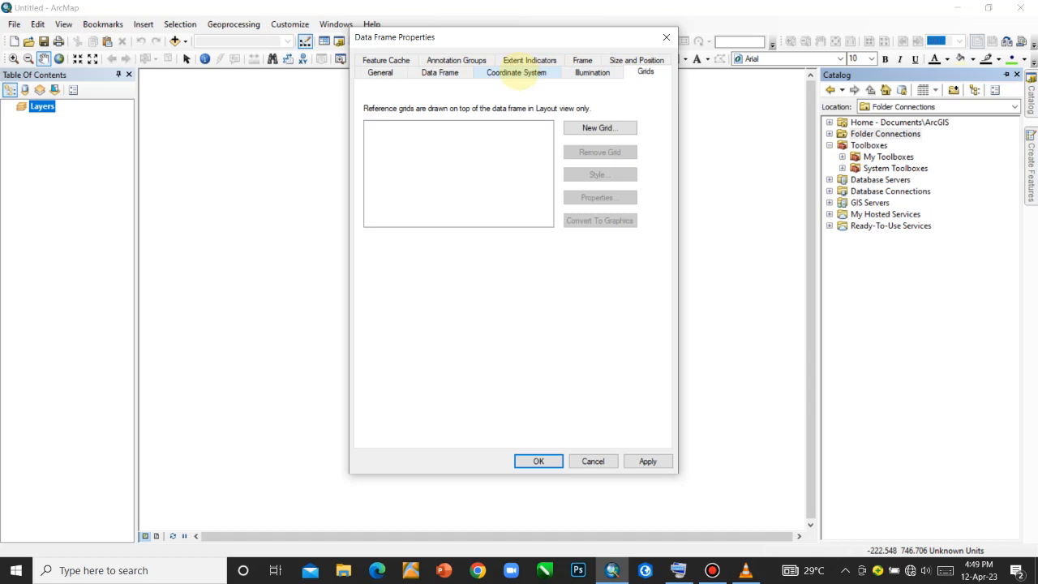
{"action": "left_click", "coordinate": [519, 70]}
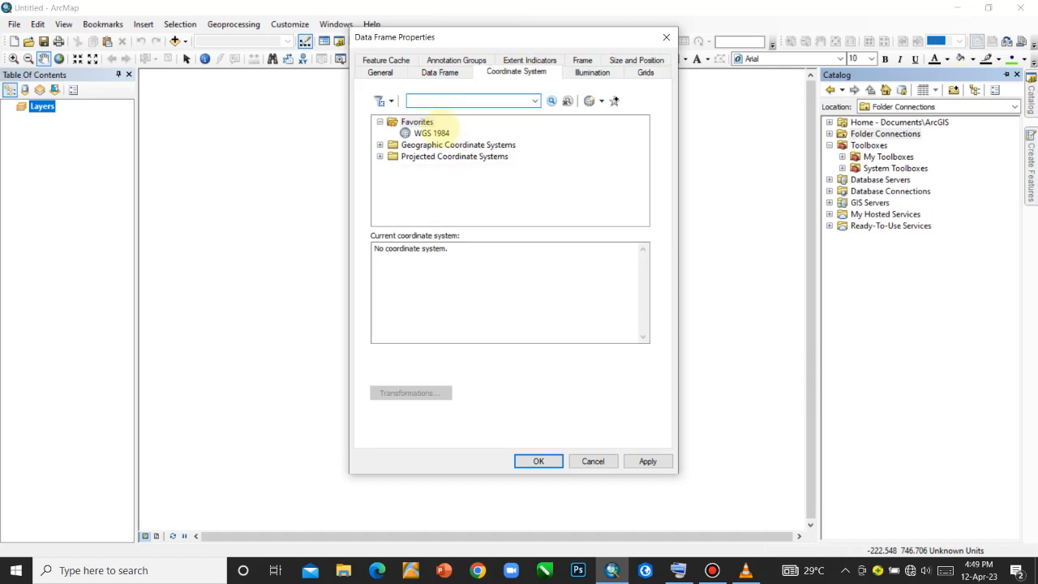
{"action": "double_click", "coordinate": [405, 122]}
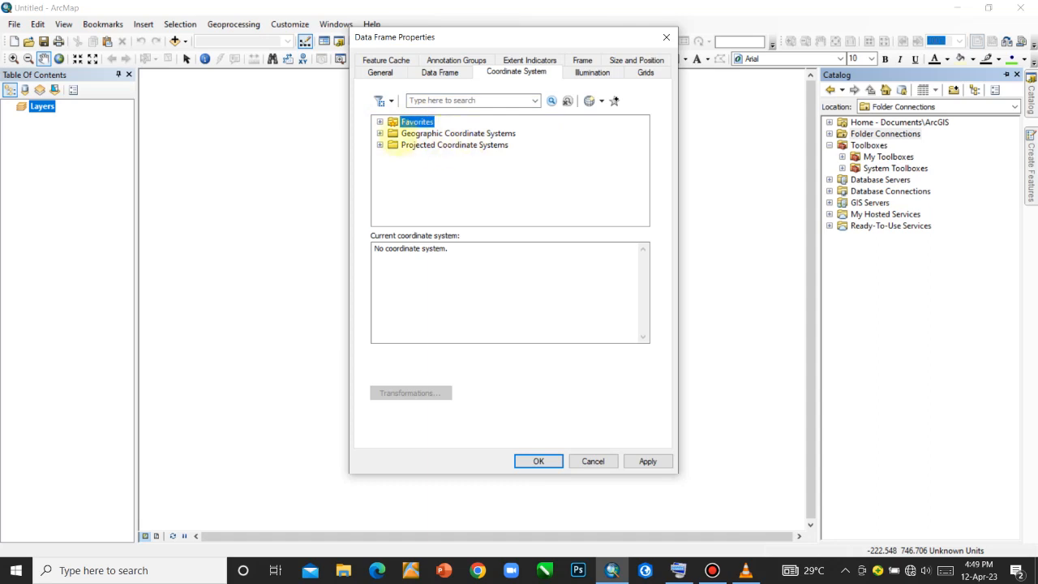
{"action": "left_click", "coordinate": [380, 133]}
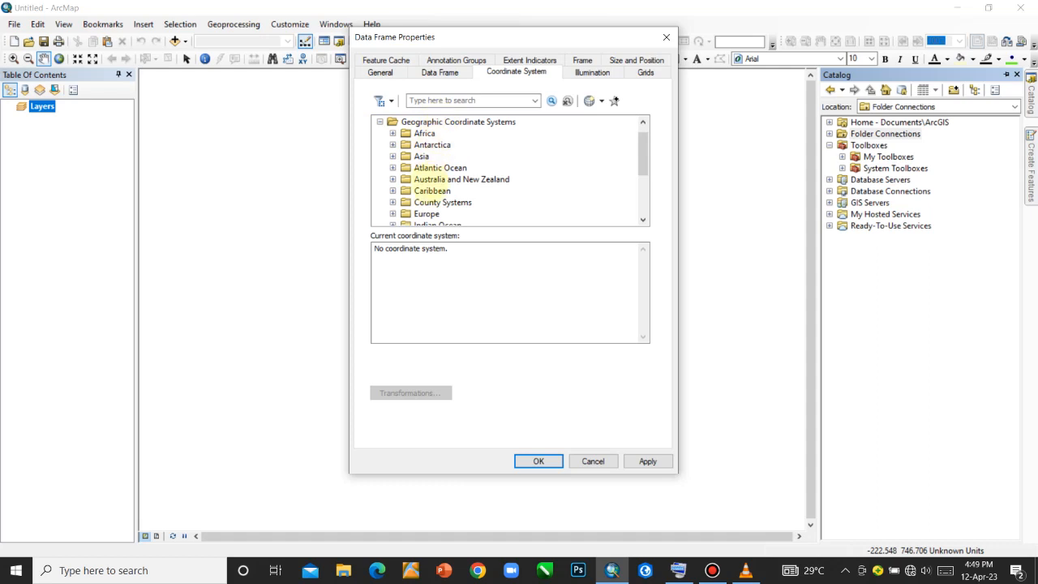
{"action": "scroll", "coordinate": [430, 182], "scroll_direction": "down", "scroll_amount": 3}
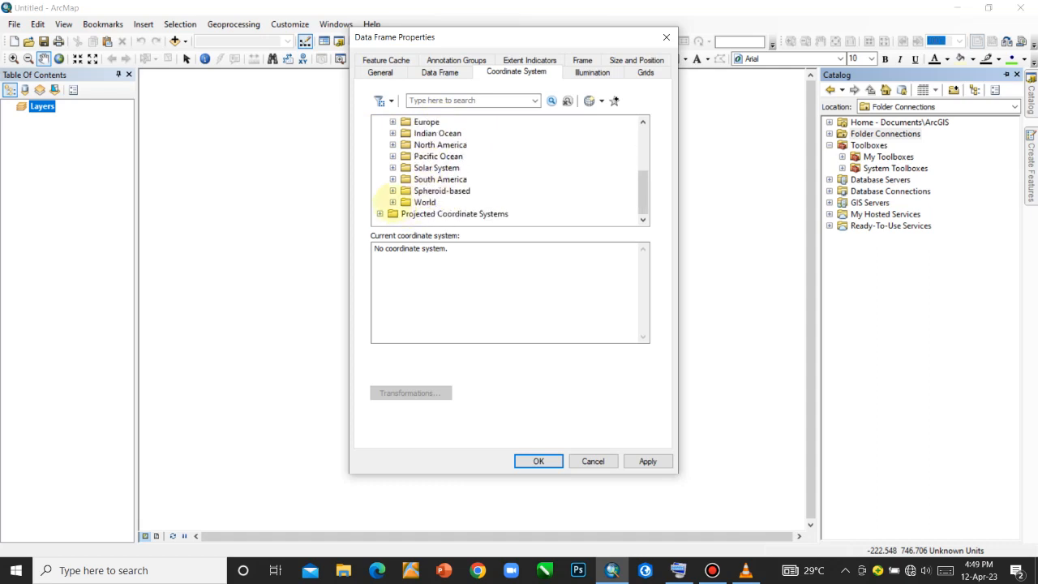
{"action": "left_click", "coordinate": [392, 202]}
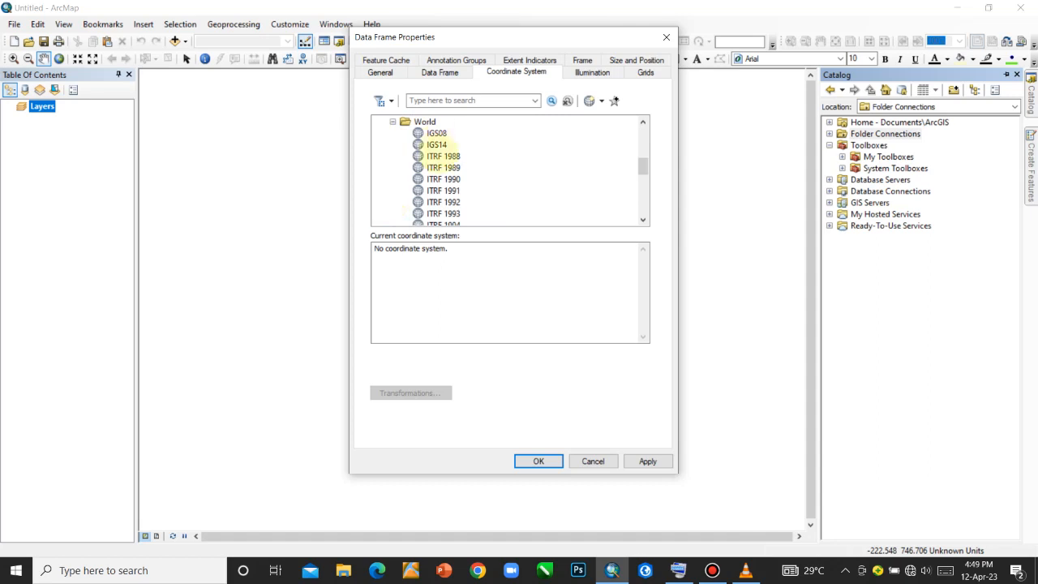
{"action": "scroll", "coordinate": [397, 183], "scroll_direction": "down", "scroll_amount": 5}
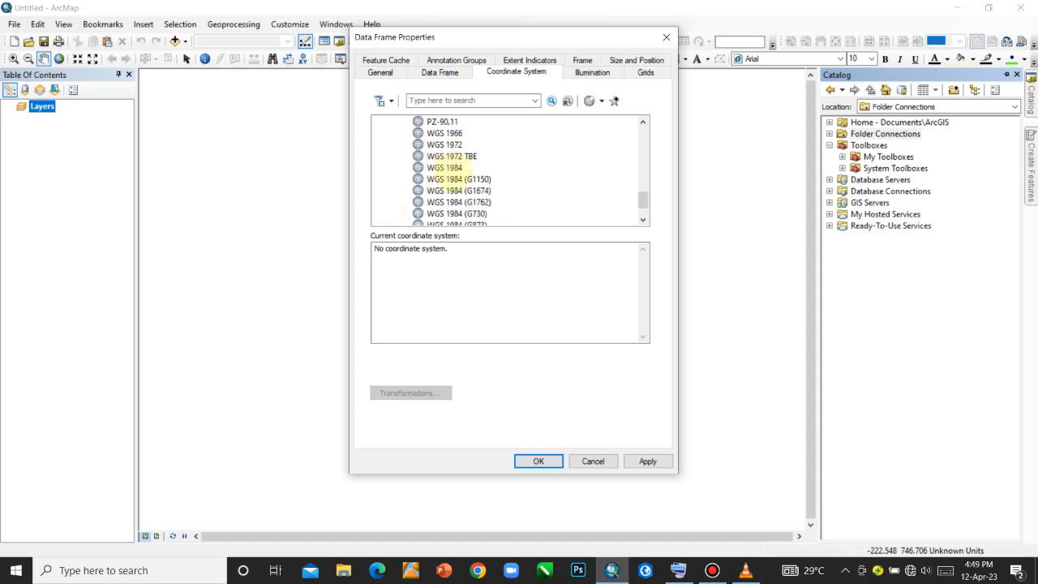
{"action": "scroll", "coordinate": [458, 168], "scroll_direction": "down", "scroll_amount": 1}
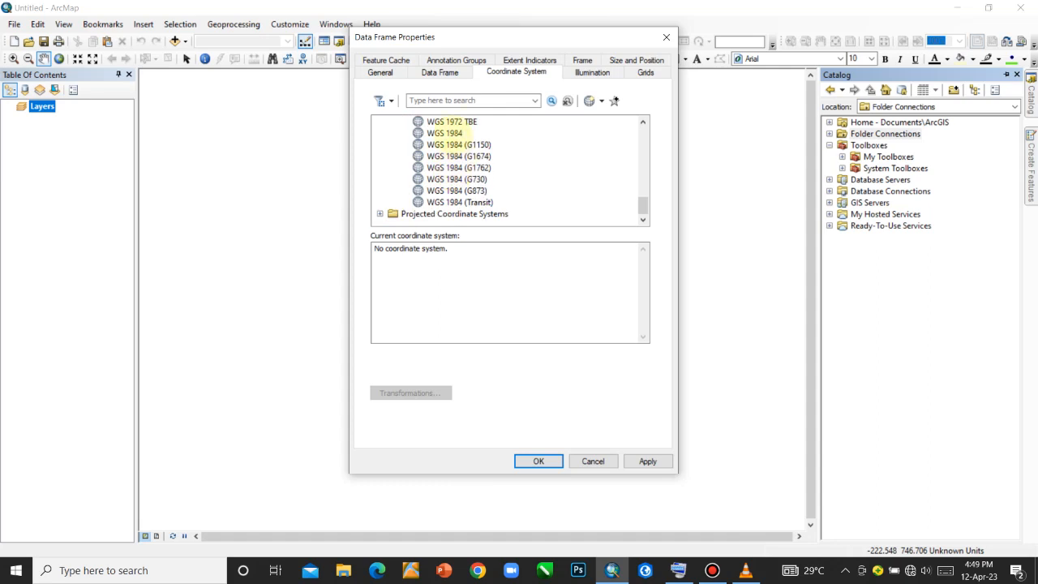
{"action": "left_click", "coordinate": [446, 133]}
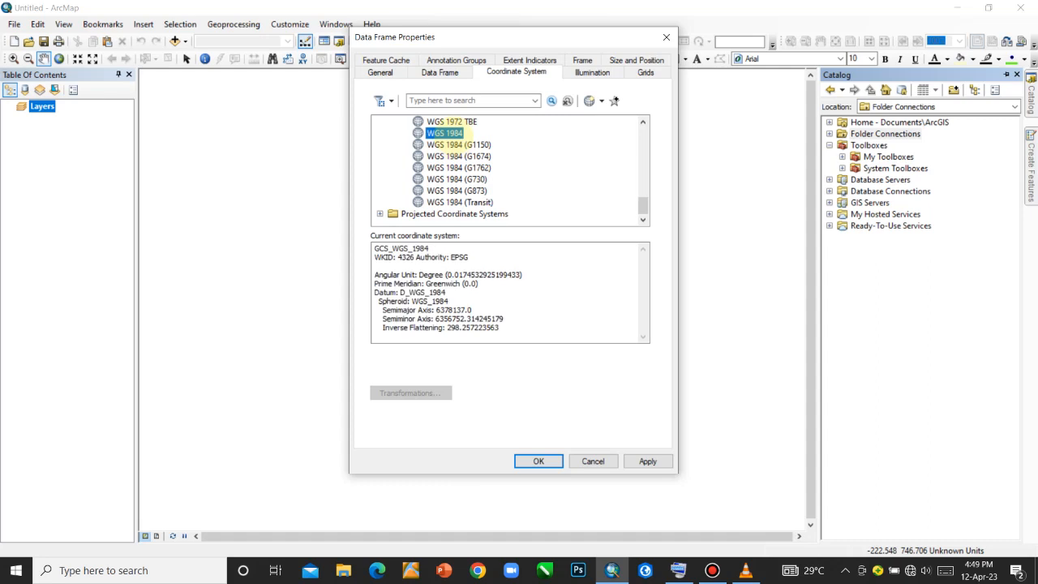
{"action": "right_click", "coordinate": [451, 134]}
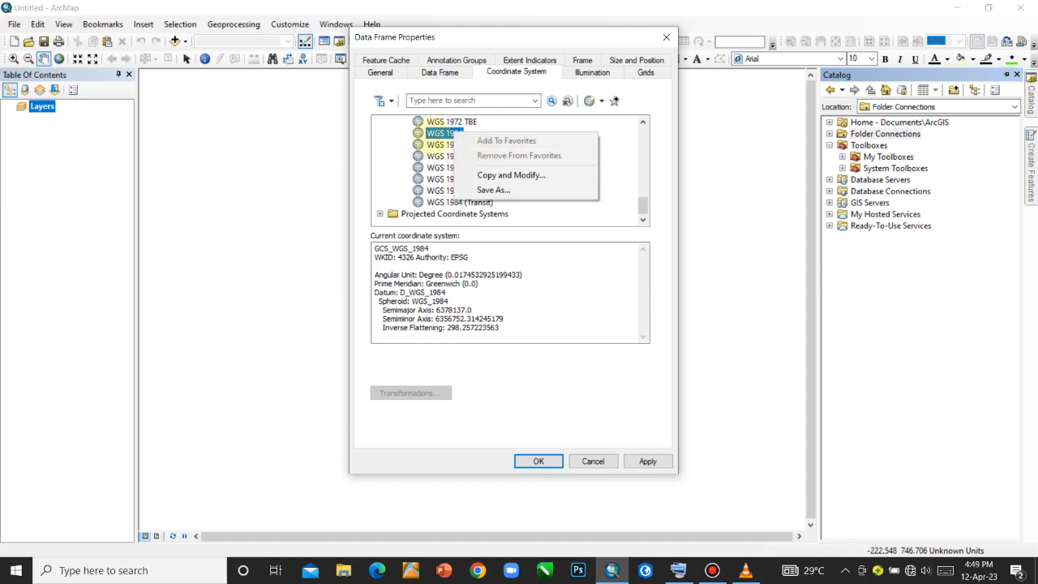
{"action": "left_click", "coordinate": [390, 146]}
- Select WGS 1984 from the favorite coordinate systems and apply it to the Layers data frame
{"action": "scroll", "coordinate": [391, 150], "scroll_direction": "up", "scroll_amount": 15}
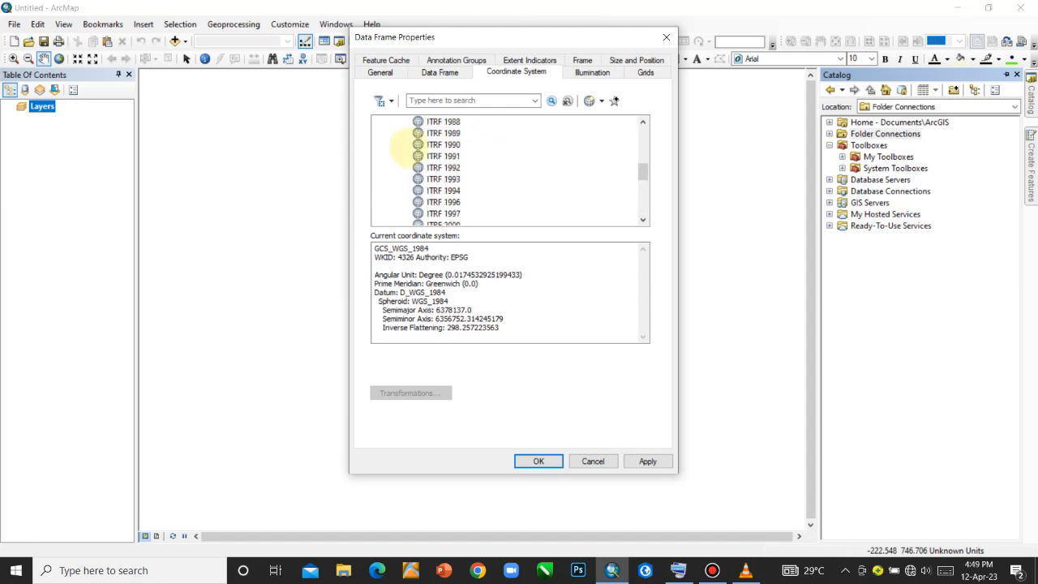
{"action": "scroll", "coordinate": [390, 164], "scroll_direction": "up", "scroll_amount": 4}
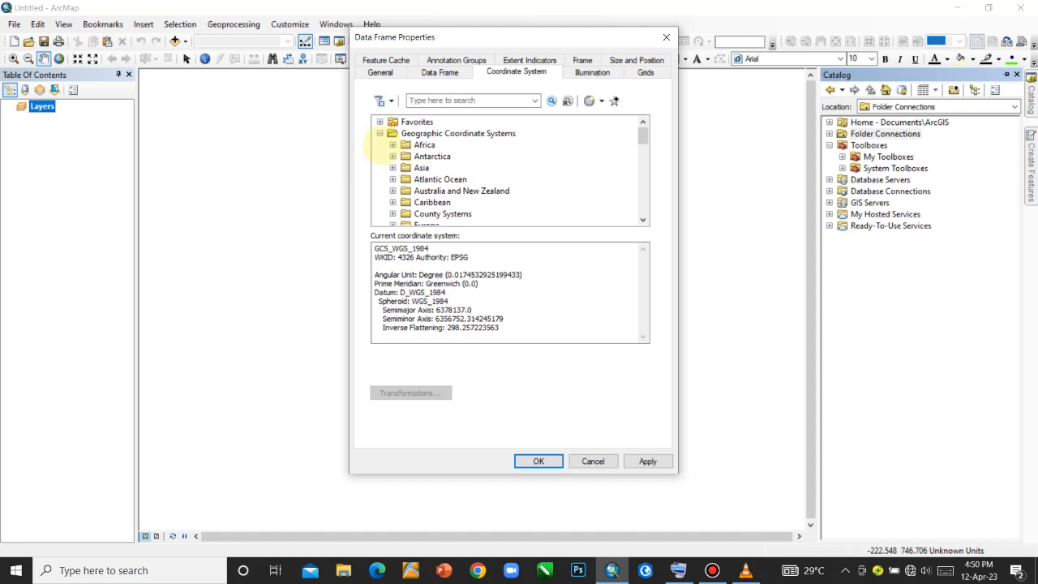
{"action": "left_click", "coordinate": [379, 133]}
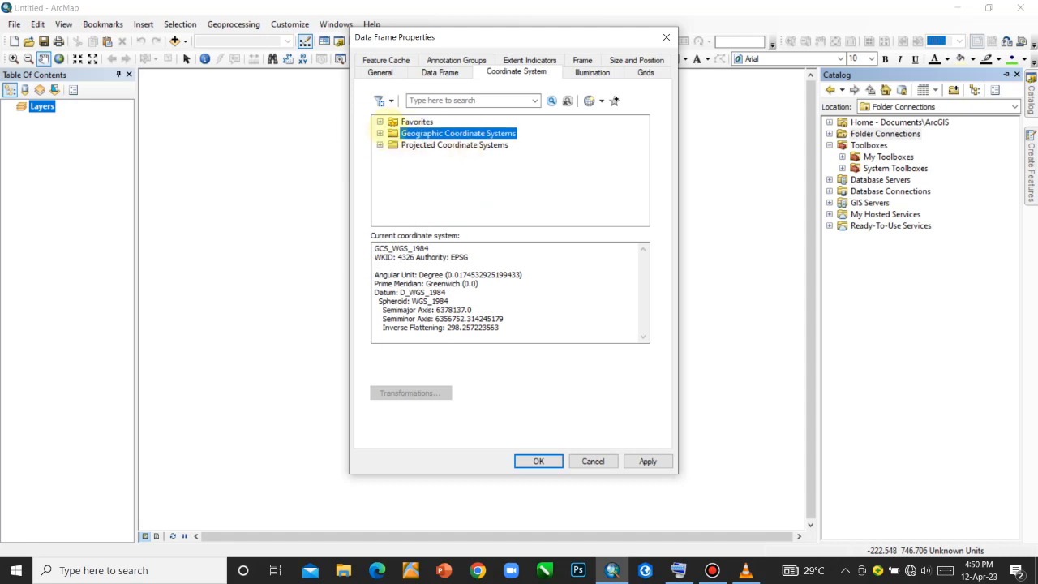
{"action": "left_click", "coordinate": [379, 121]}
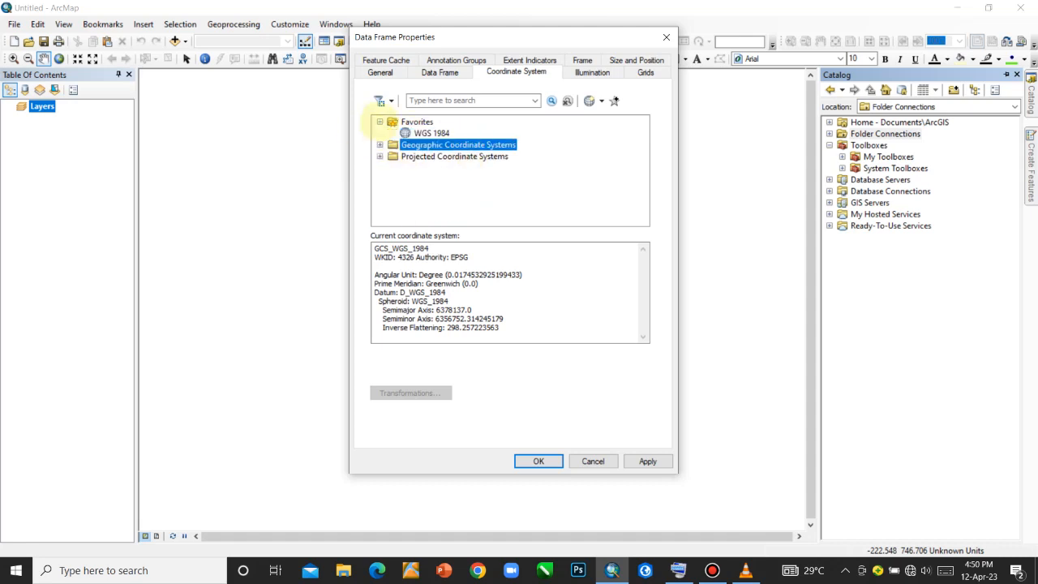
{"action": "left_click", "coordinate": [428, 133]}
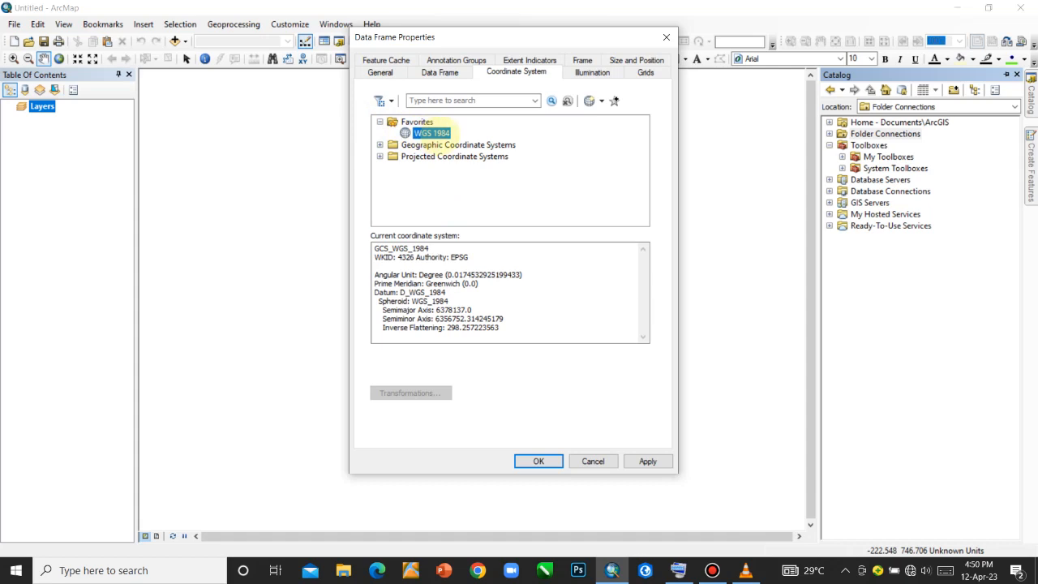
{"action": "right_click", "coordinate": [438, 135]}
{"action": "left_click", "coordinate": [438, 135]}
{"action": "left_click", "coordinate": [647, 461]}
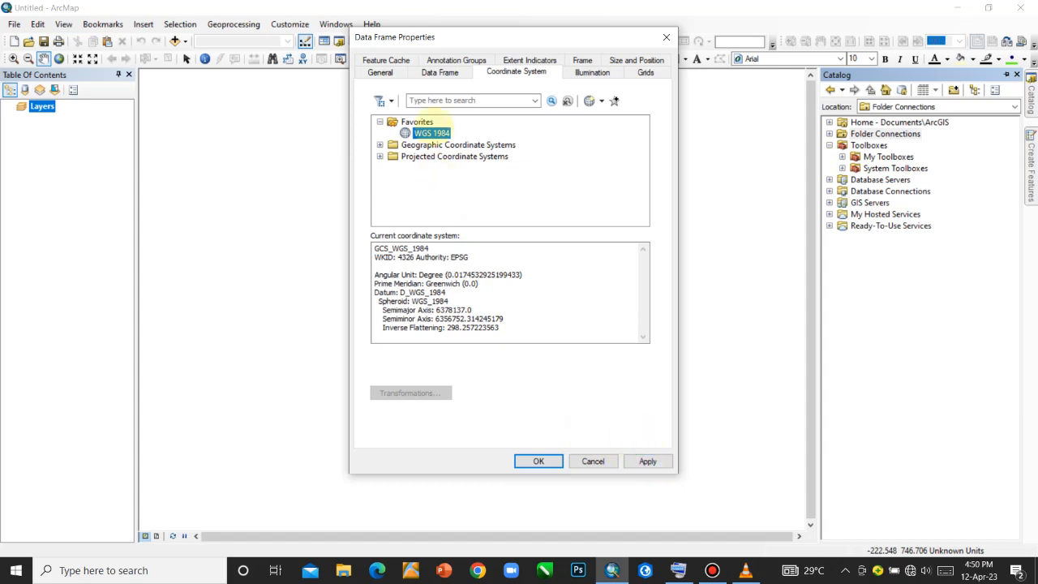
{"action": "left_click", "coordinate": [647, 460]}
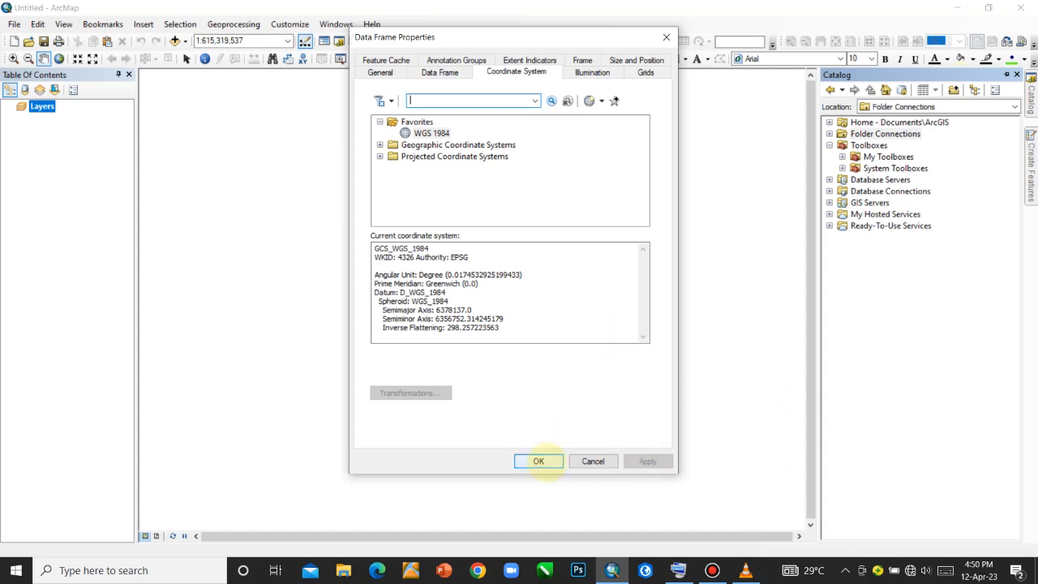
{"action": "left_click", "coordinate": [539, 461]}
{"action": "key", "text": "ctrl+f"}
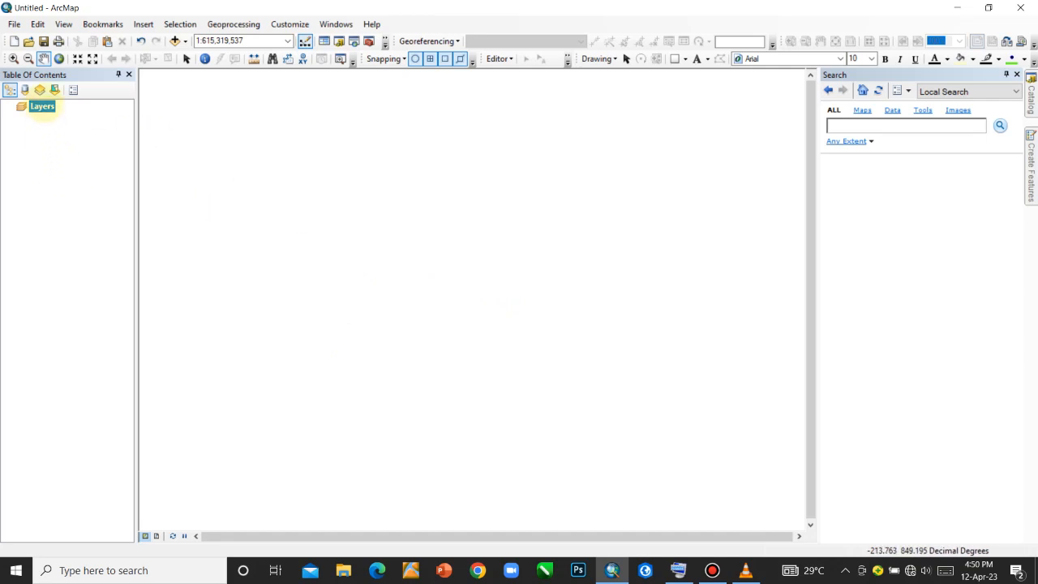
- Set the display units of the Layers data frame to Degrees Minutes Seconds in its general properties
{"action": "right_click", "coordinate": [42, 107]}
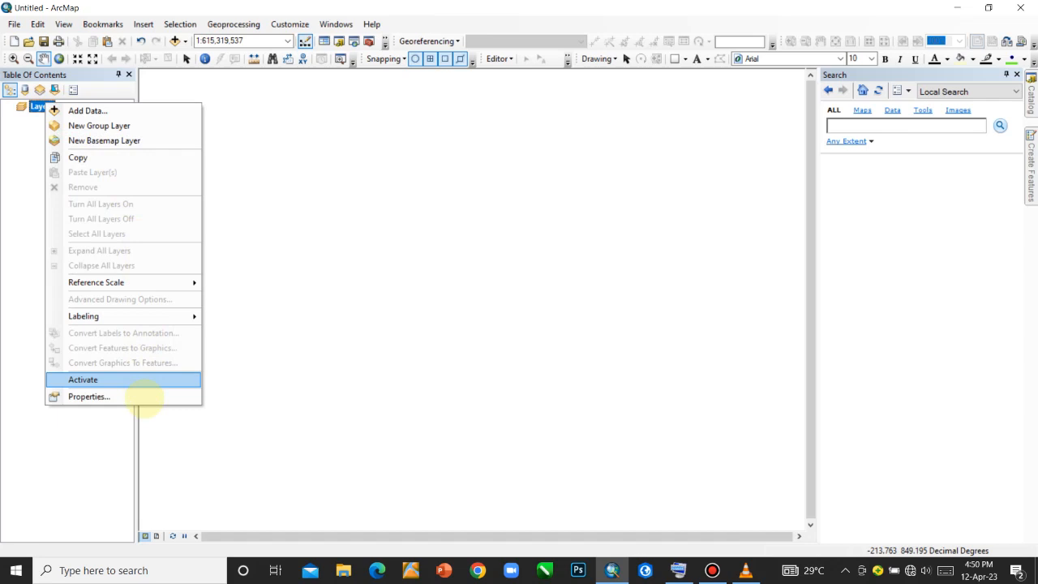
{"action": "left_click", "coordinate": [139, 397]}
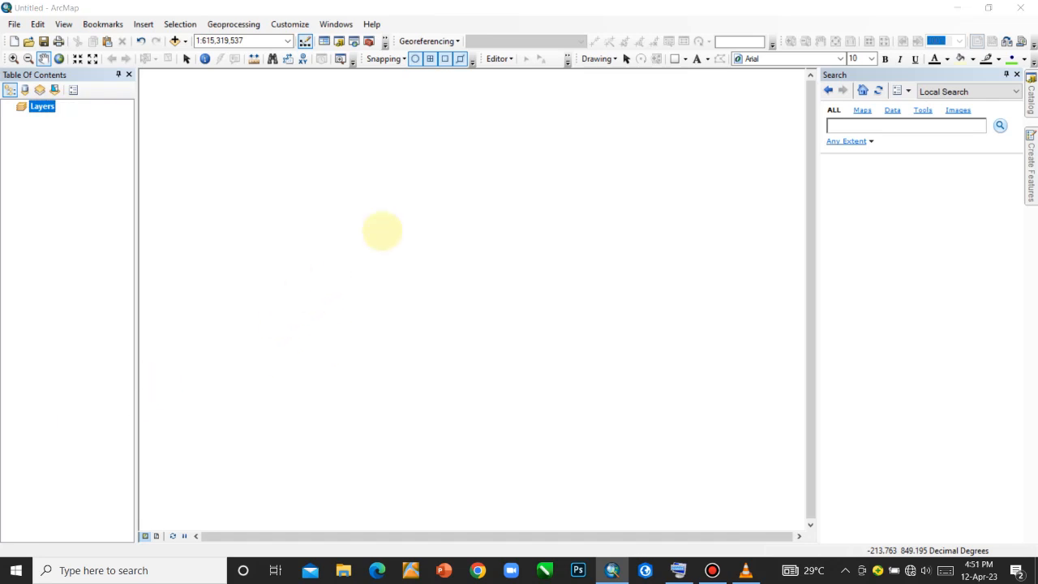
{"action": "left_click", "coordinate": [385, 161]}
{"action": "left_click", "coordinate": [386, 99]}
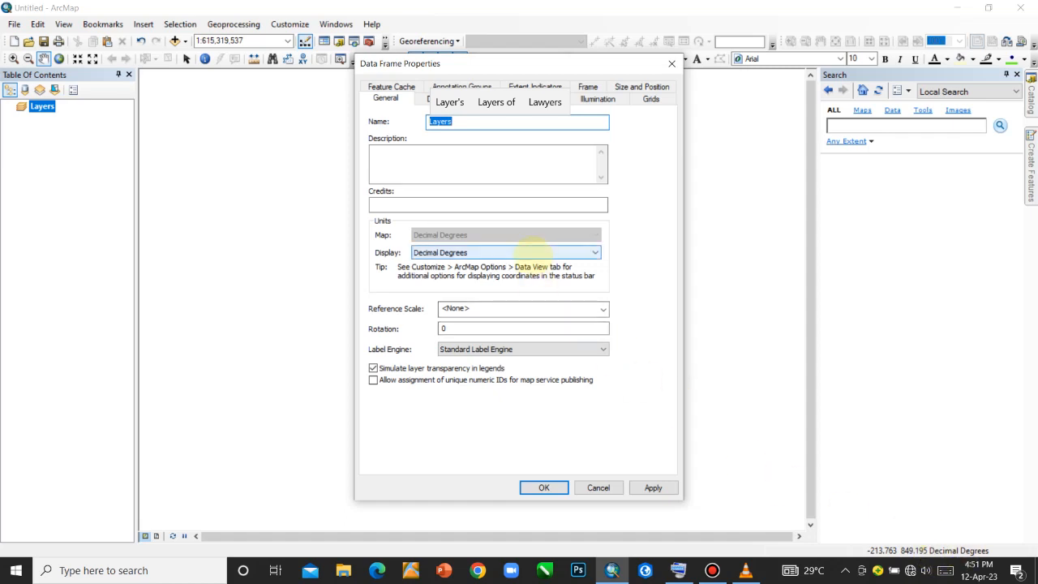
{"action": "left_click", "coordinate": [531, 252]}
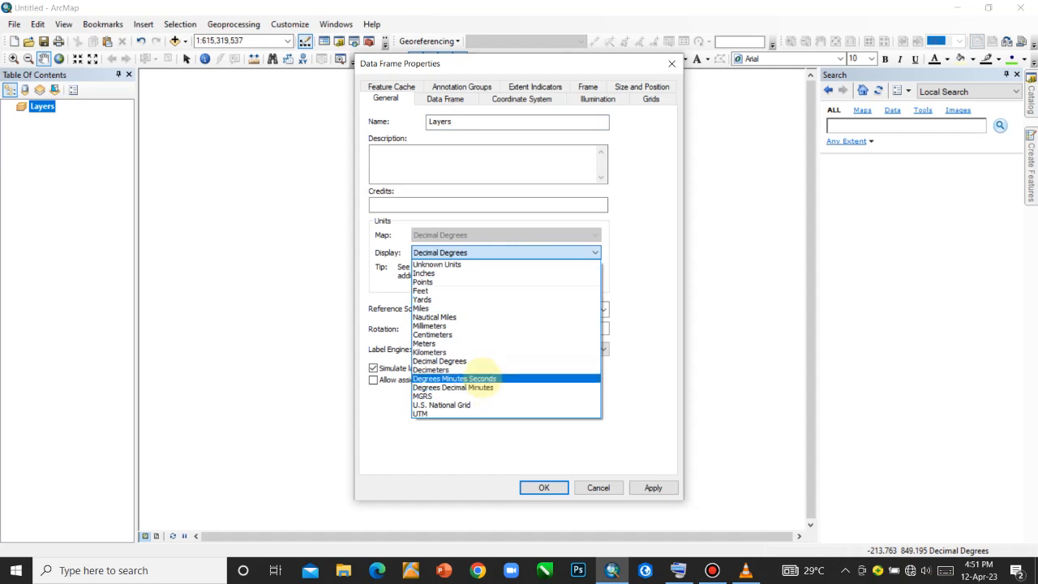
{"action": "left_click", "coordinate": [477, 378]}
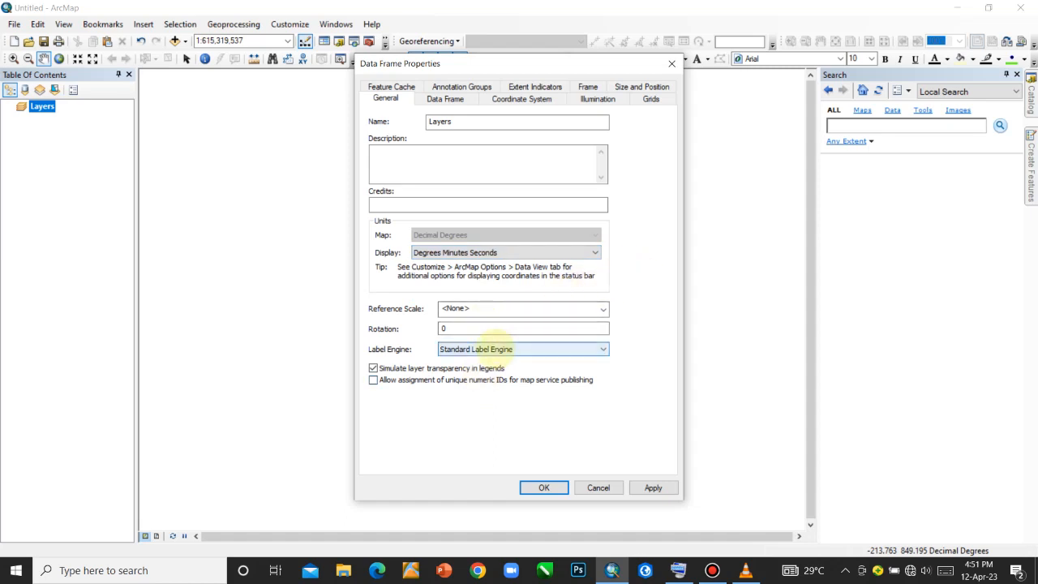
{"action": "left_click", "coordinate": [495, 349]}
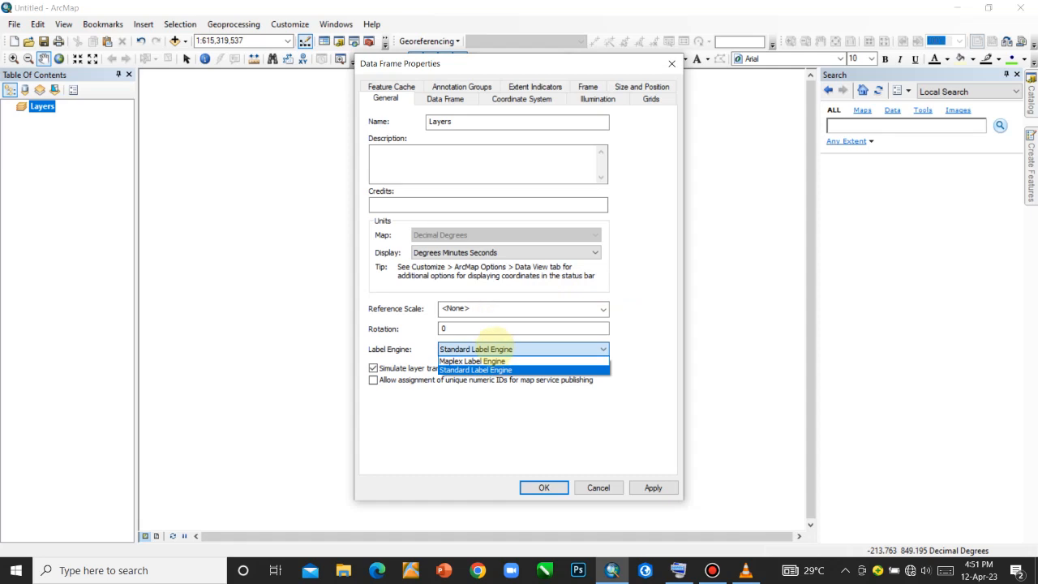
{"action": "left_click", "coordinate": [485, 370]}
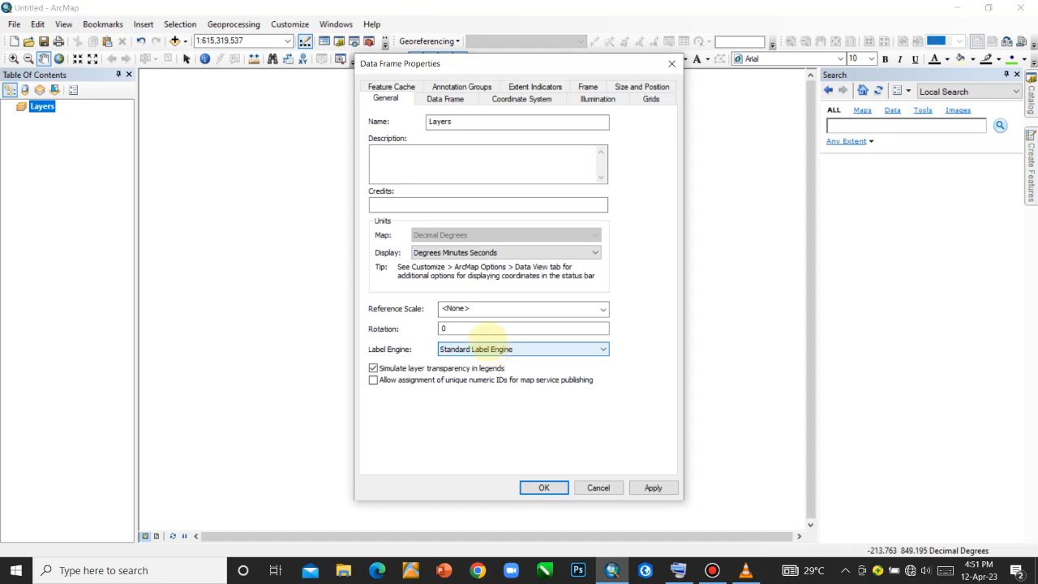
{"action": "left_click", "coordinate": [491, 349]}
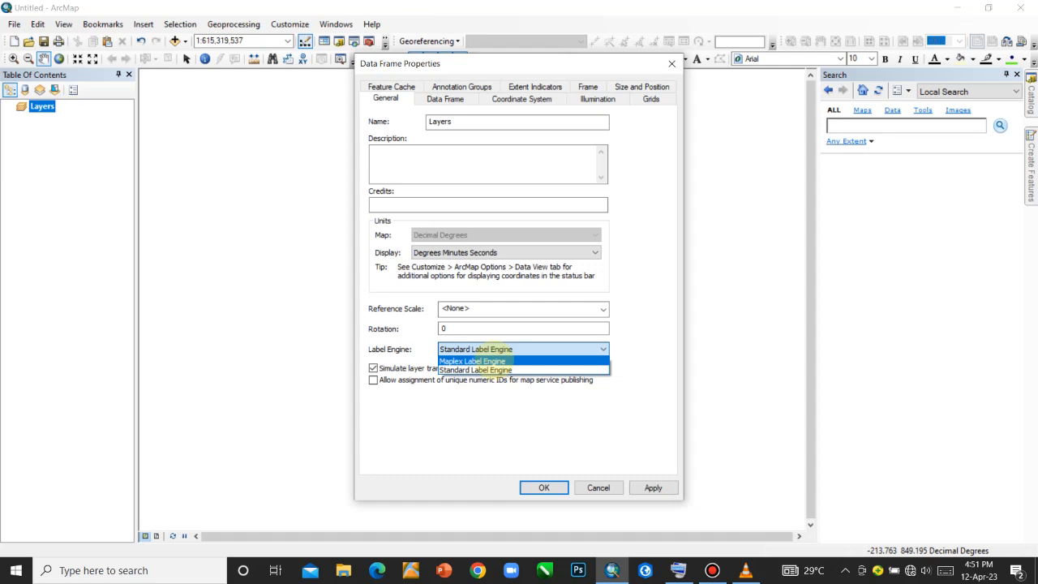
{"action": "left_click", "coordinate": [490, 371]}
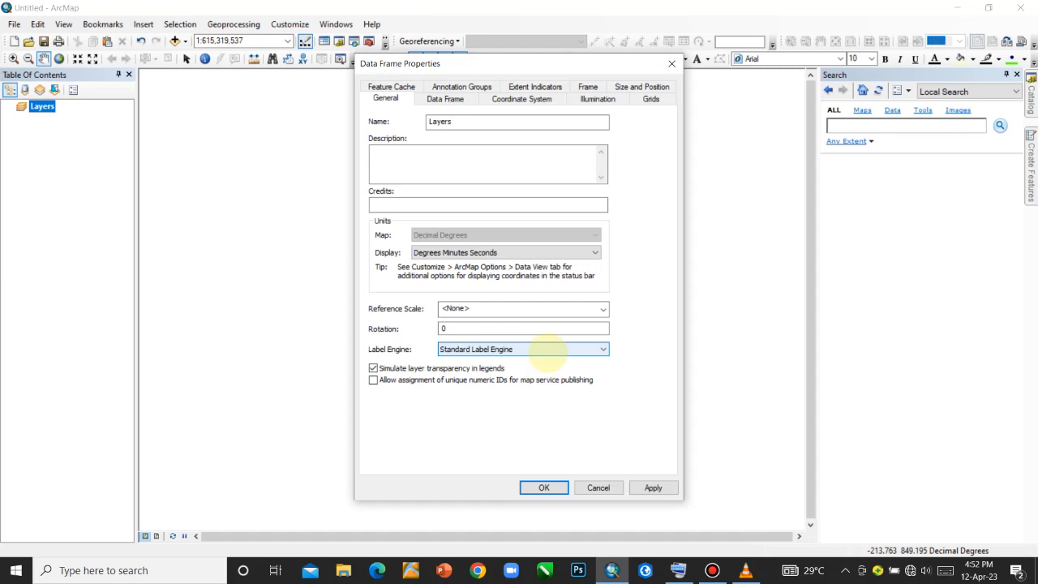
- Set the label engine of the Layers data frame to Maplex Label Engine and apply the data frame properties
{"action": "left_click", "coordinate": [568, 349]}
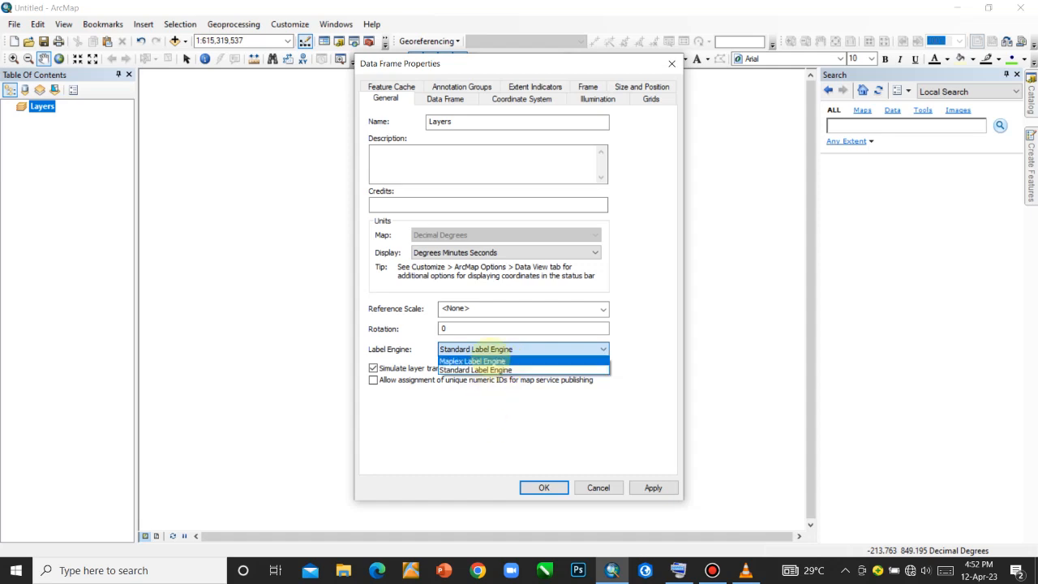
{"action": "left_click", "coordinate": [486, 361]}
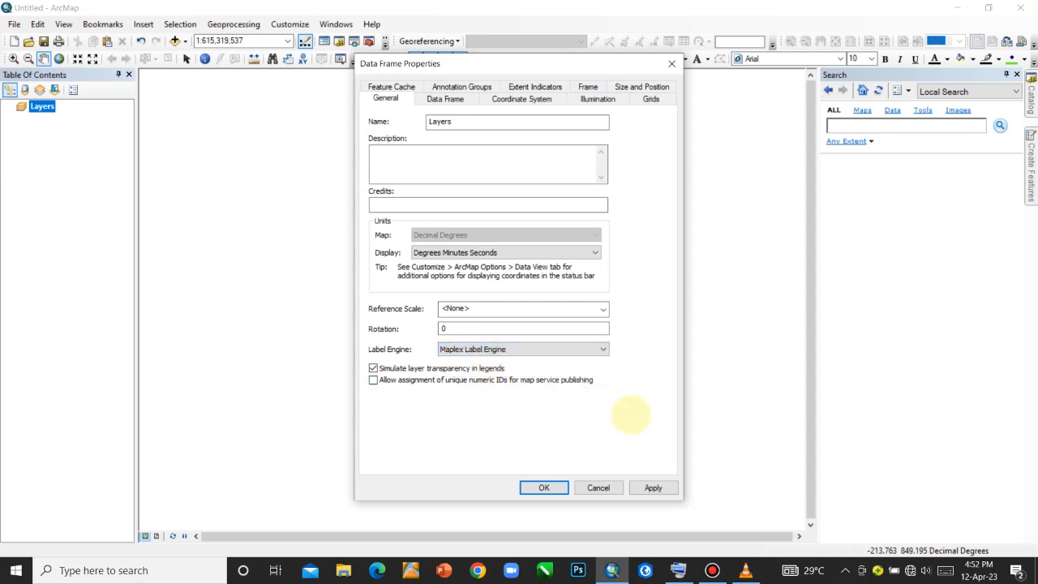
{"action": "left_click", "coordinate": [652, 487]}
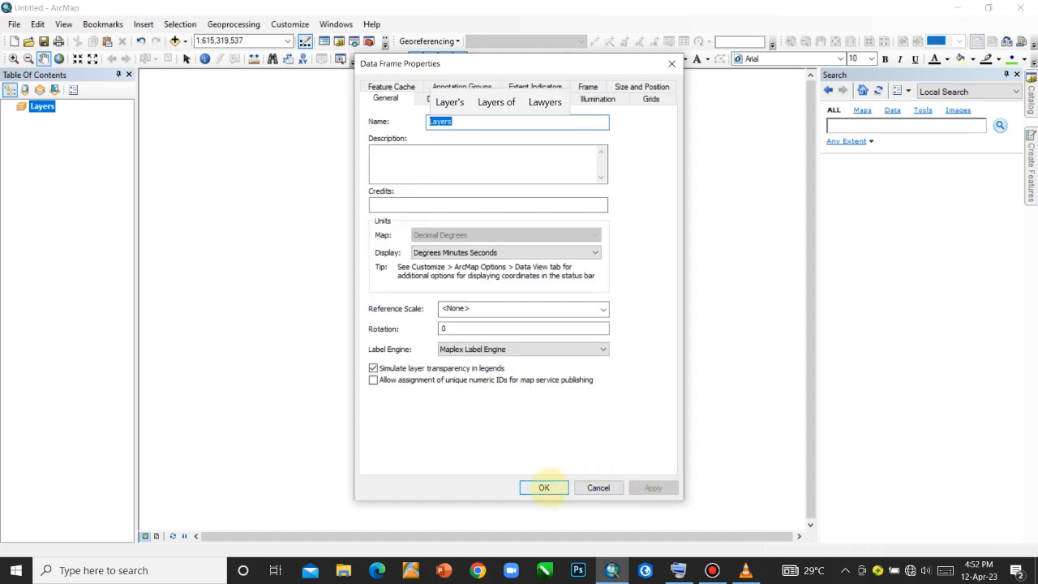
{"action": "left_click", "coordinate": [543, 486]}
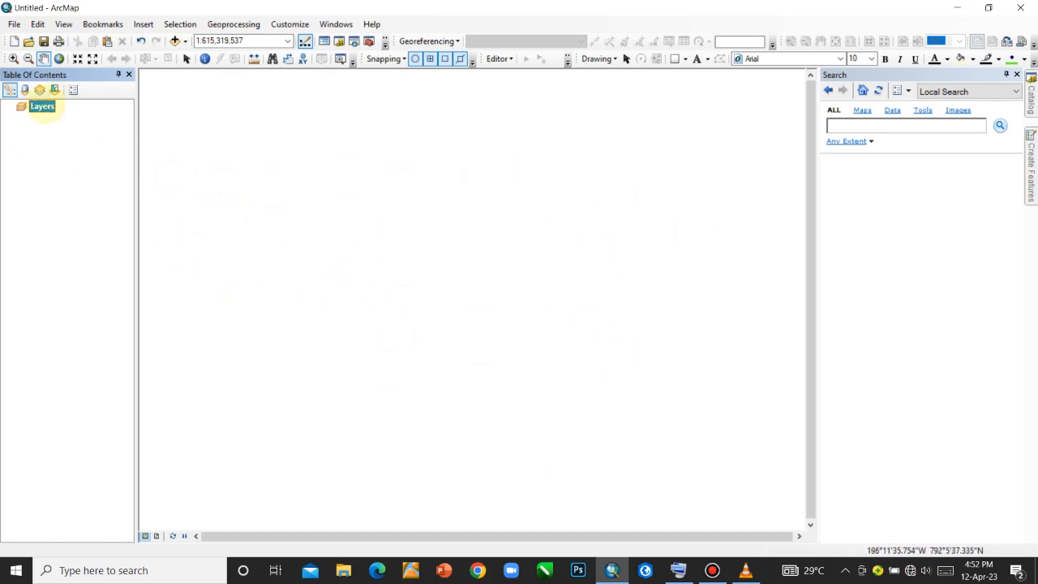
- Review the favorite WGS 1984 coordinate system and the general settings in the properties of the Layers data frame
{"action": "right_click", "coordinate": [42, 106]}
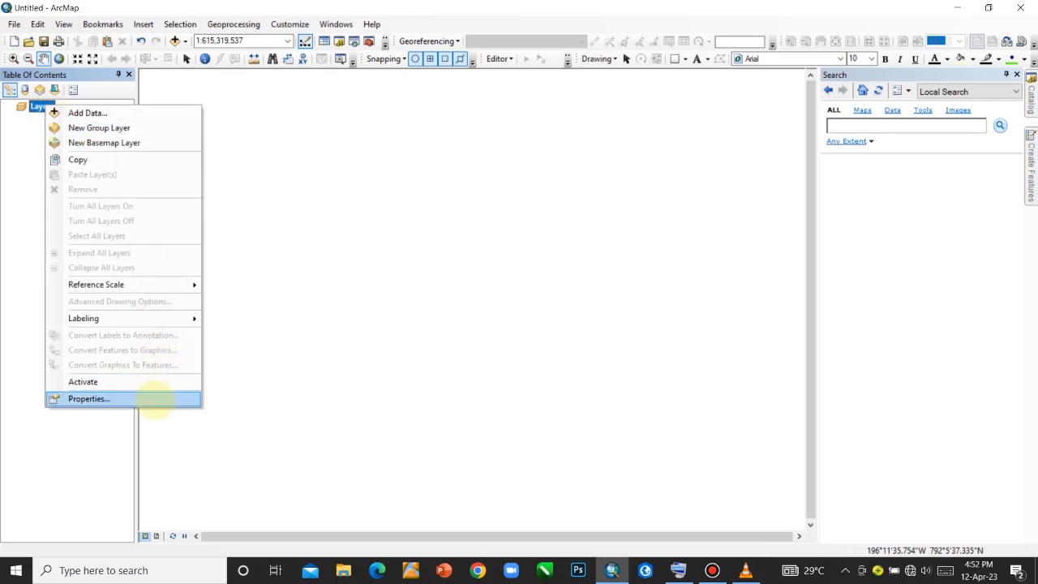
{"action": "left_click", "coordinate": [154, 397]}
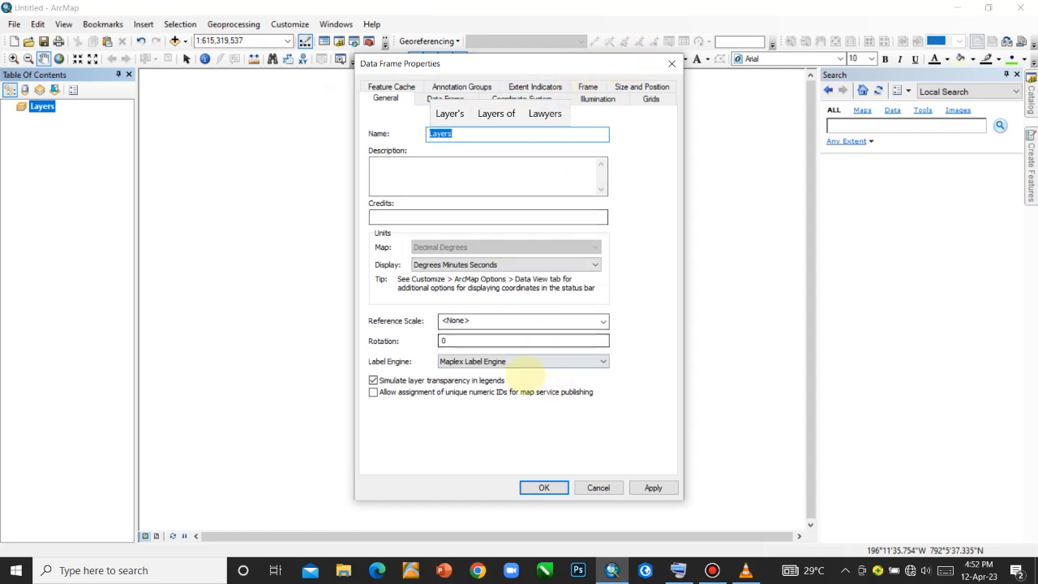
{"action": "left_click", "coordinate": [522, 96]}
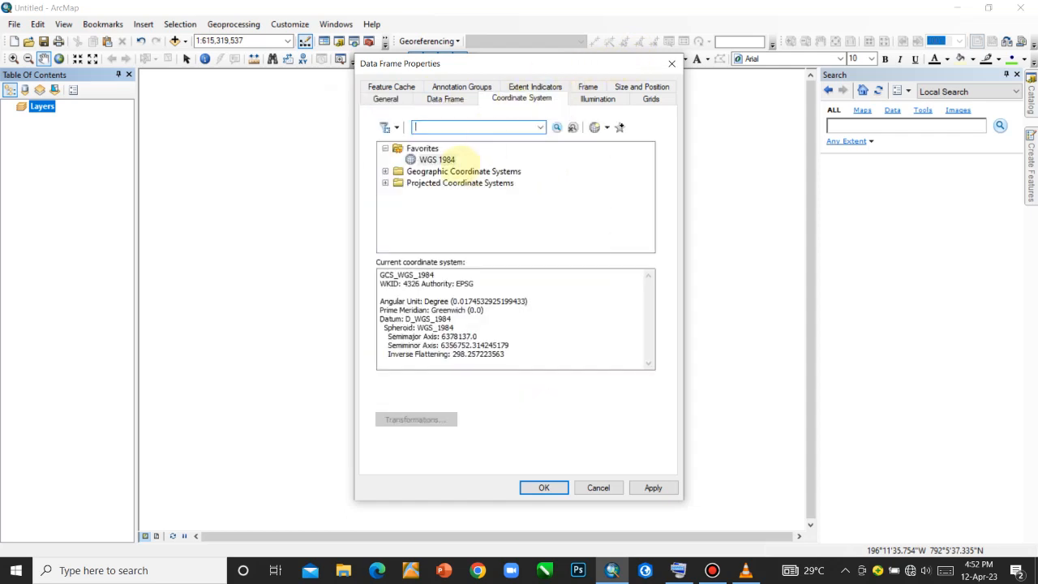
{"action": "left_click", "coordinate": [434, 159]}
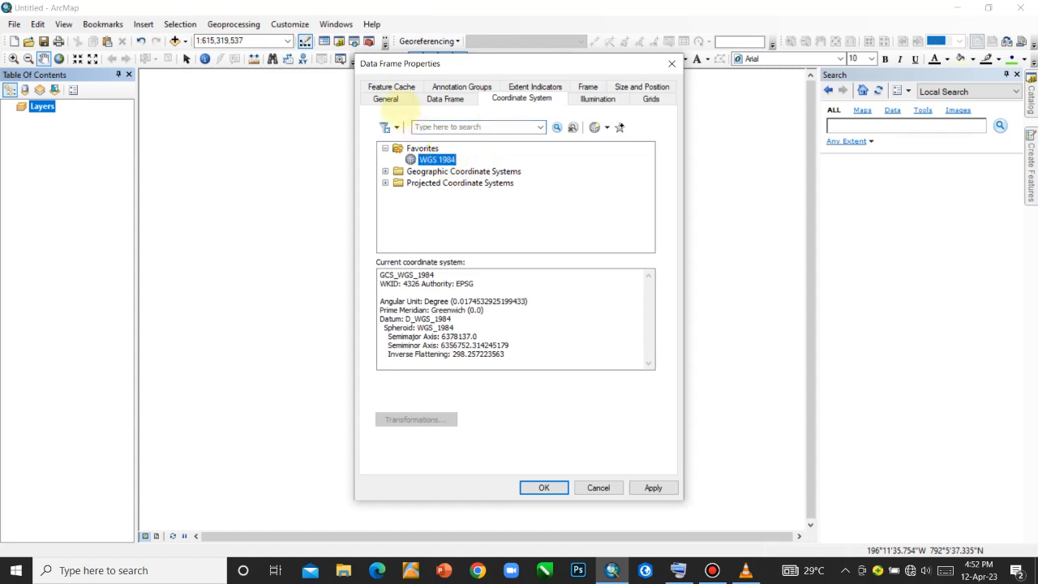
{"action": "left_click", "coordinate": [386, 98]}
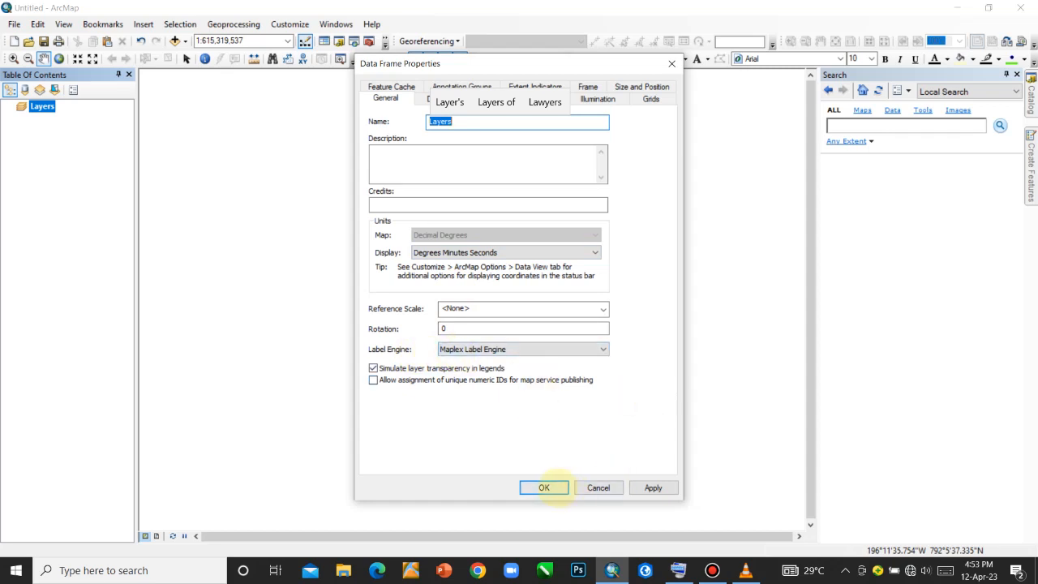
{"action": "left_click", "coordinate": [544, 487]}
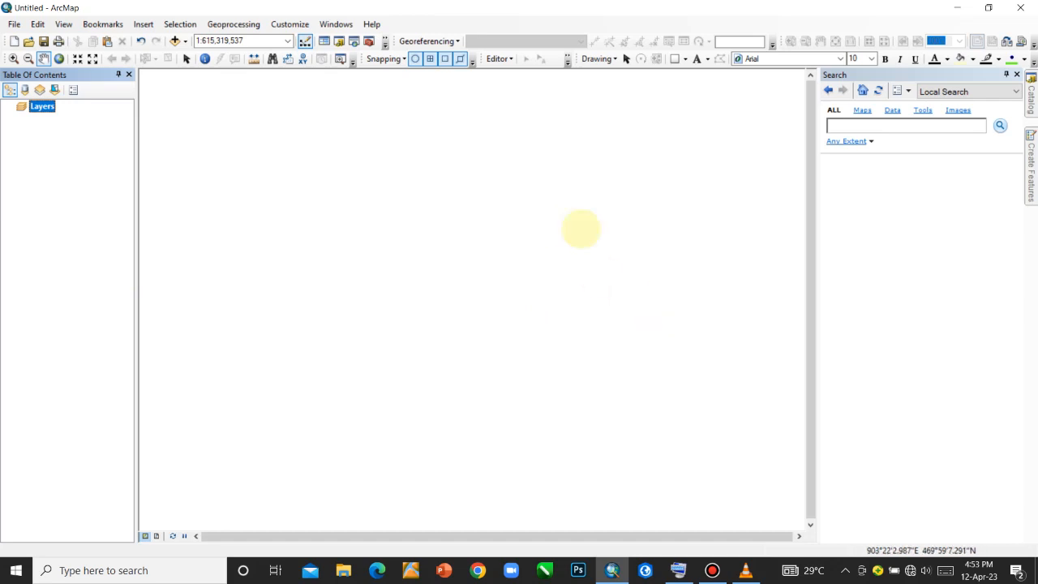
{"action": "mouse_move", "coordinate": [712, 570]}
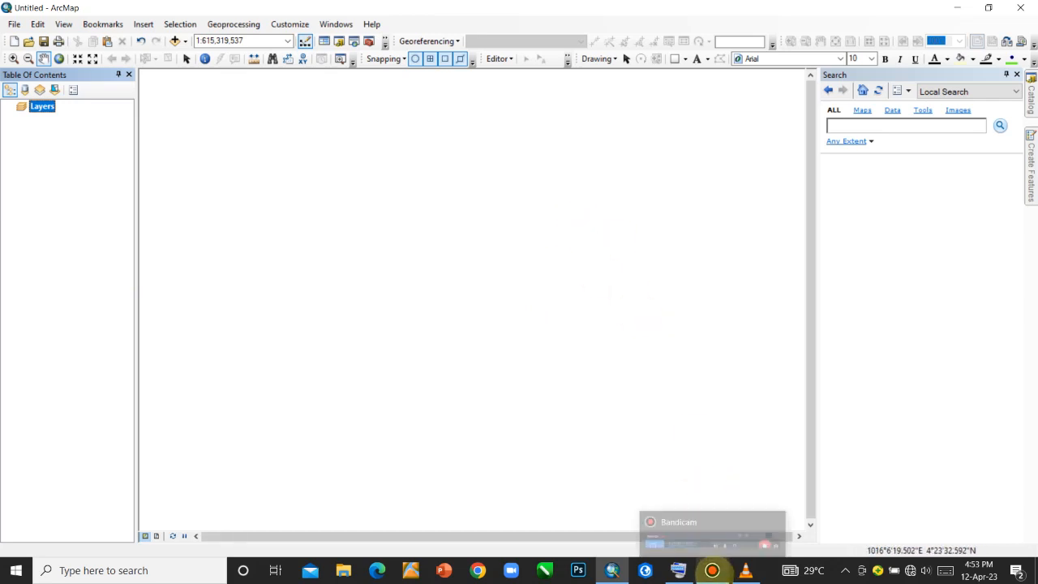
{"action": "left_click", "coordinate": [712, 570]}
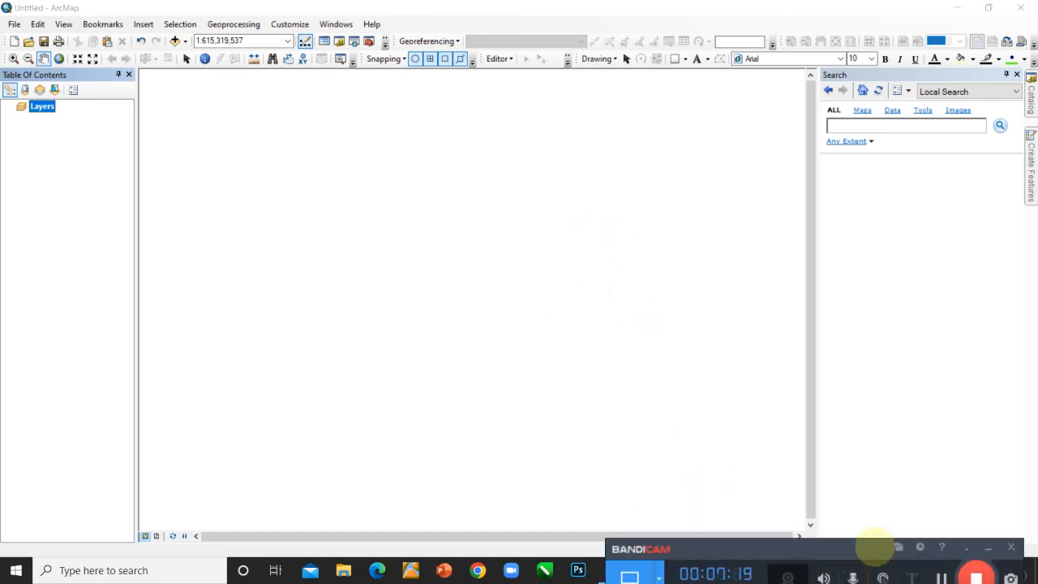